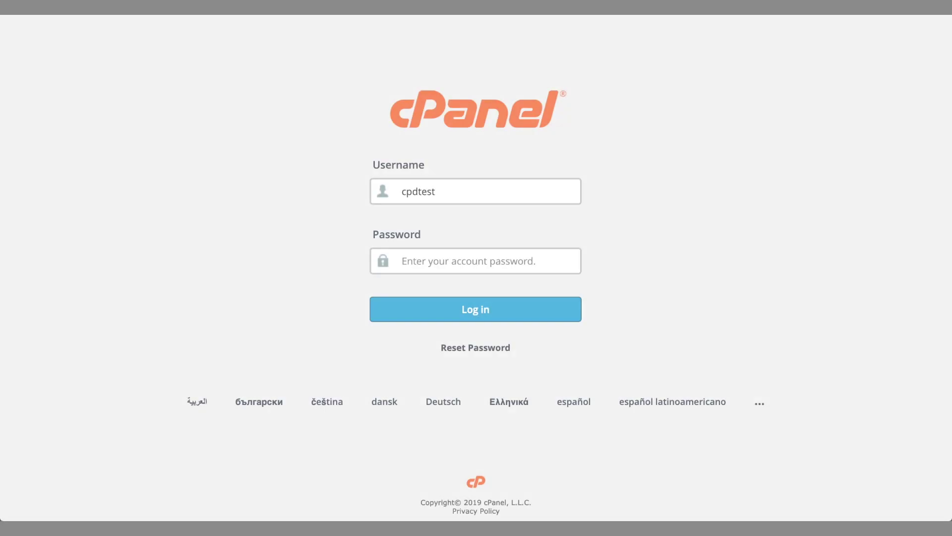
- Log in to cPanel with the account password and open the Zone Editor under Domains
{"action": "type", "text": "••••••••••"}
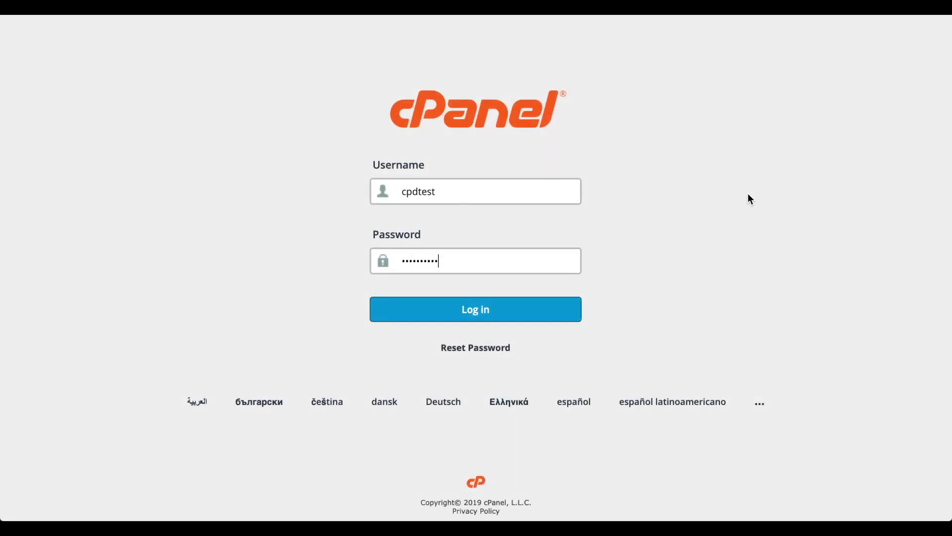
{"action": "left_click", "coordinate": [564, 297]}
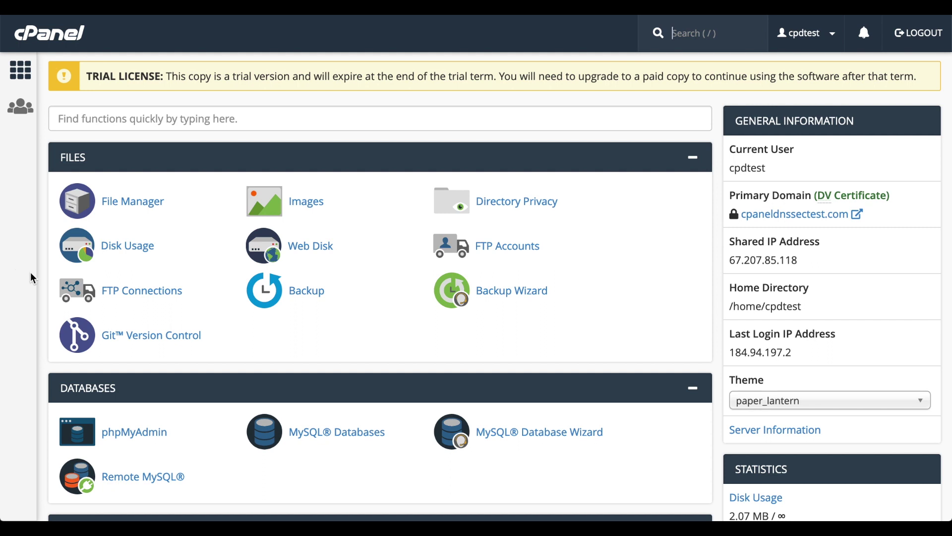
{"action": "scroll", "coordinate": [31, 274], "scroll_direction": "down", "scroll_amount": 8}
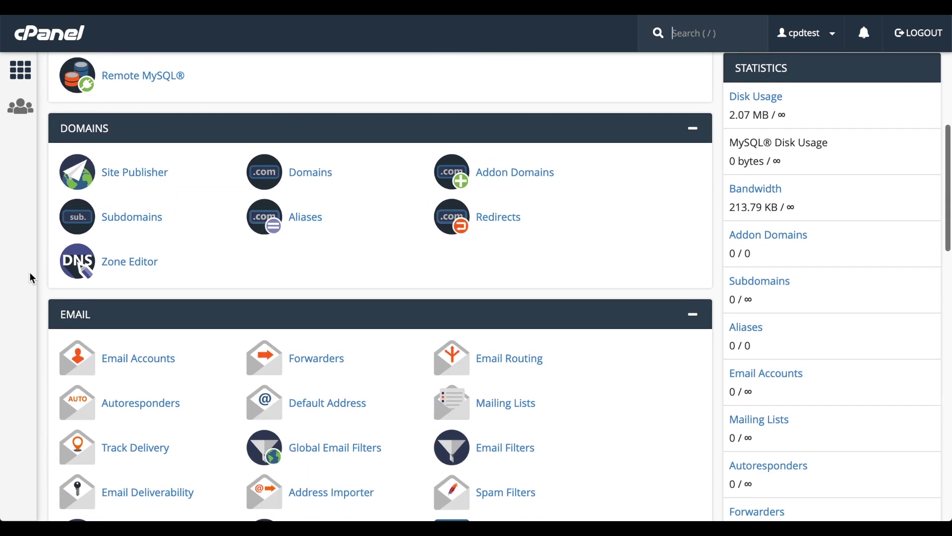
{"action": "left_click", "coordinate": [130, 268]}
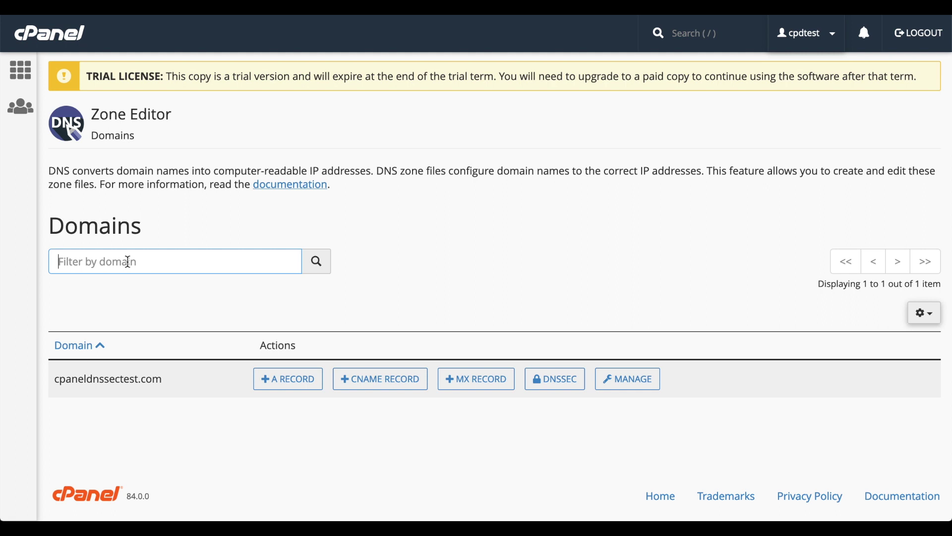
- Open the DNSSEC page for cpaneldnssectest.com from its Zone Editor row
{"action": "left_click", "coordinate": [562, 383]}
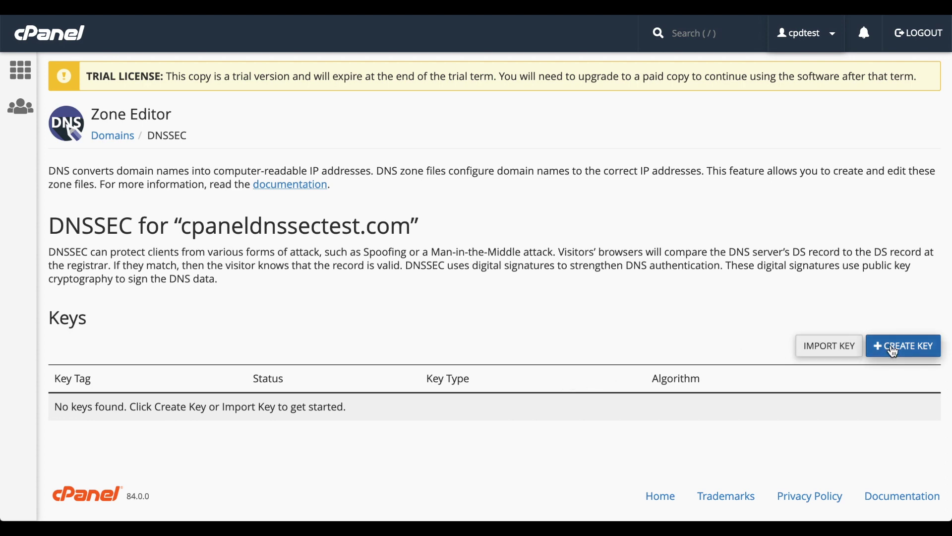
- Generate default DNSSEC keys, producing RSA/SHA-256 2,048-bit key tag 44200
{"action": "left_click", "coordinate": [894, 353]}
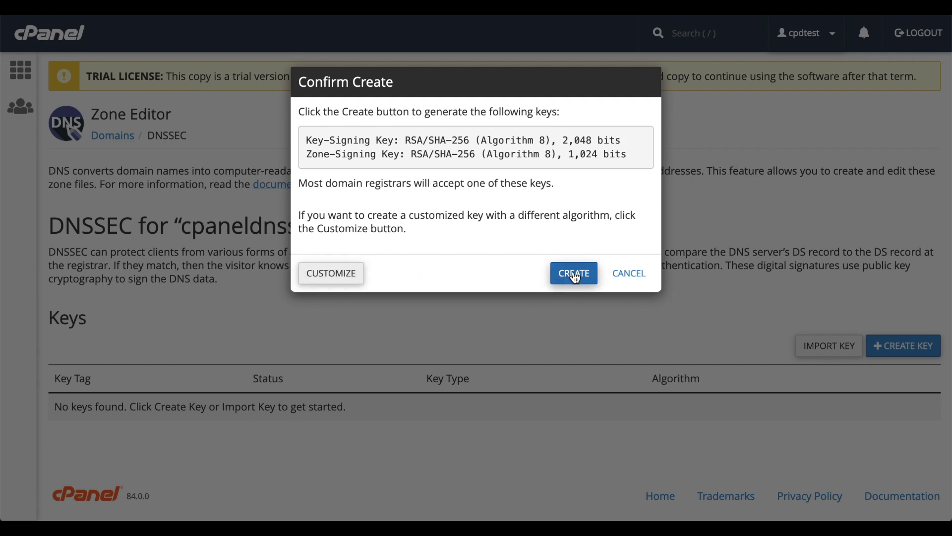
{"action": "left_click", "coordinate": [575, 276]}
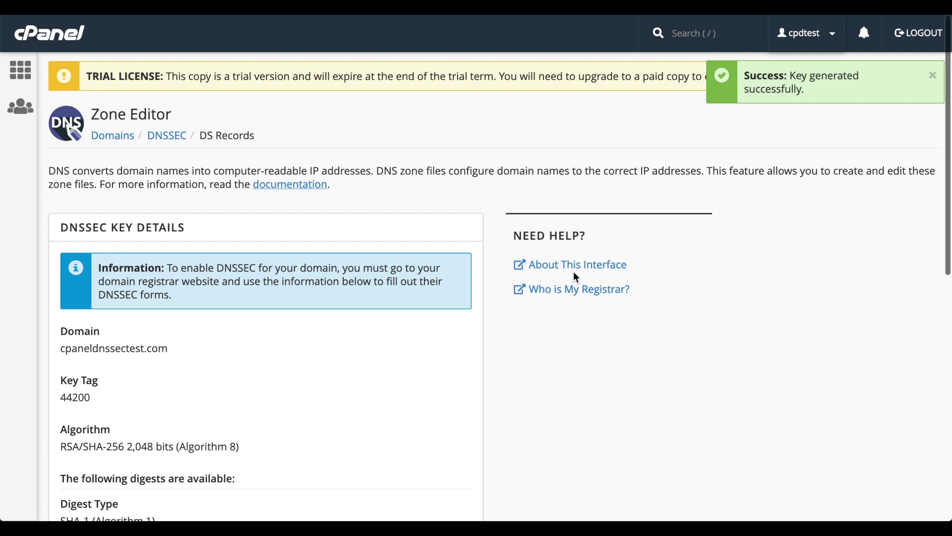
{"action": "scroll", "coordinate": [574, 273], "scroll_direction": "down", "scroll_amount": 5}
{"action": "scroll", "coordinate": [574, 273], "scroll_direction": "down", "scroll_amount": 5}
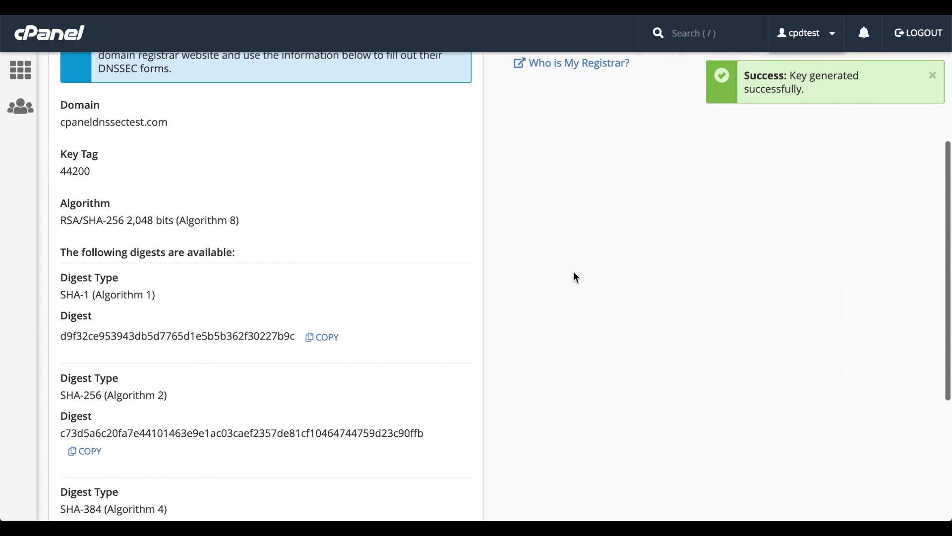
{"action": "scroll", "coordinate": [574, 273], "scroll_direction": "down", "scroll_amount": 1}
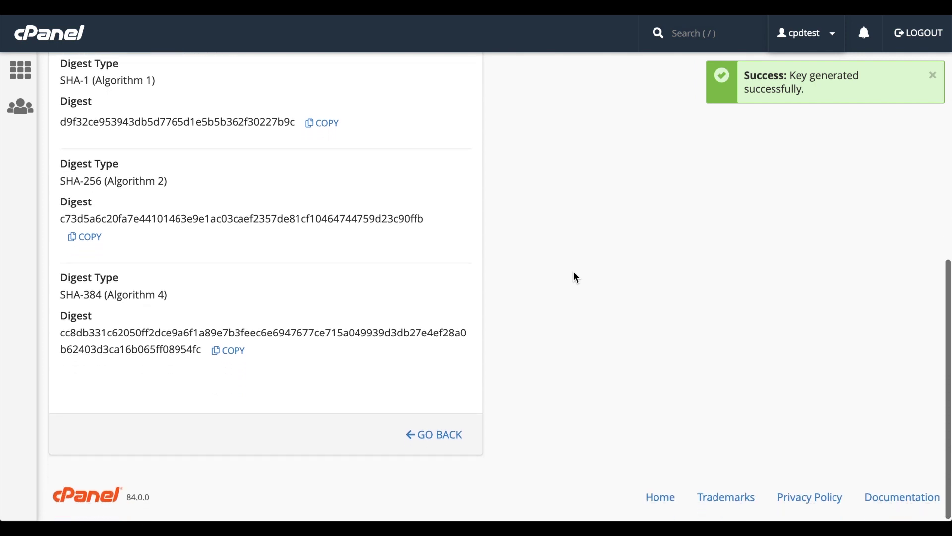
{"action": "scroll", "coordinate": [574, 273], "scroll_direction": "up", "scroll_amount": 2}
{"action": "scroll", "coordinate": [573, 273], "scroll_direction": "up", "scroll_amount": 4}
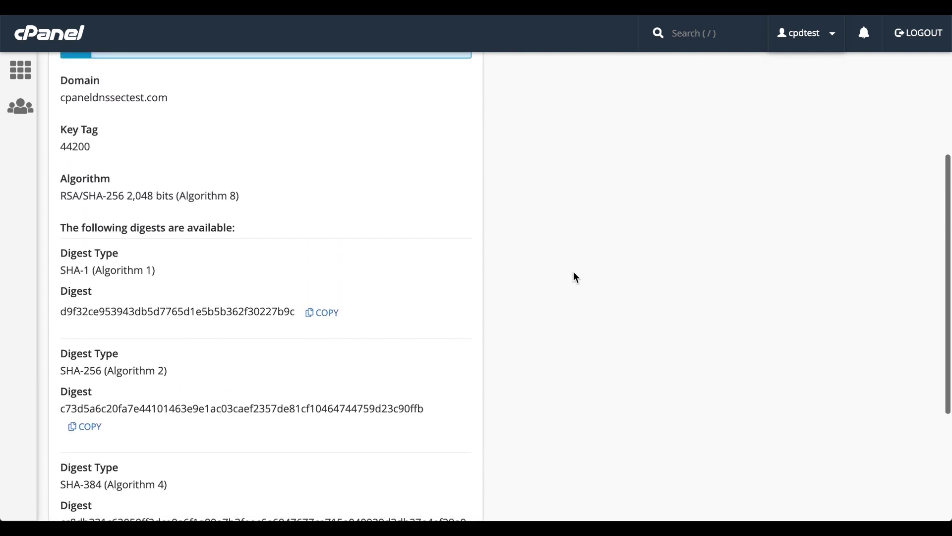
{"action": "scroll", "coordinate": [574, 272], "scroll_direction": "up", "scroll_amount": 3}
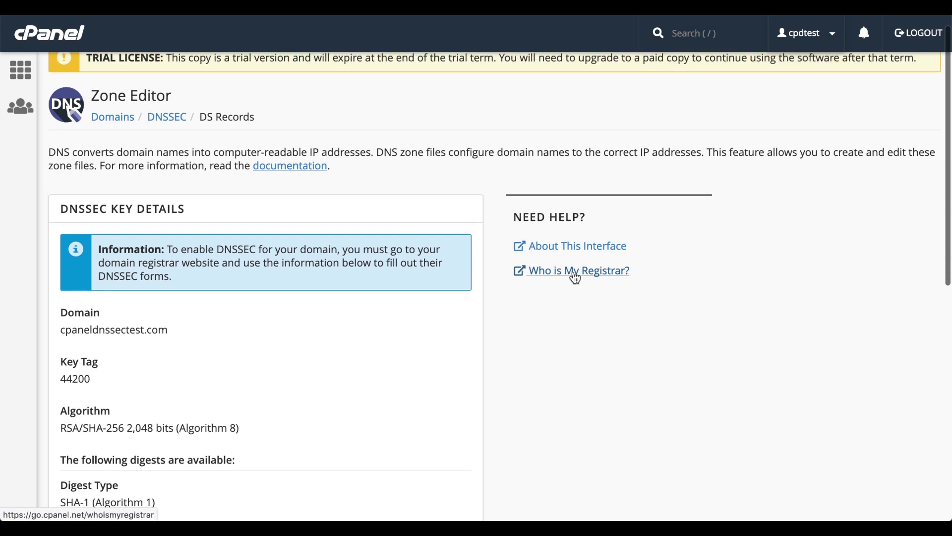
{"action": "scroll", "coordinate": [574, 275], "scroll_direction": "up", "scroll_amount": 1}
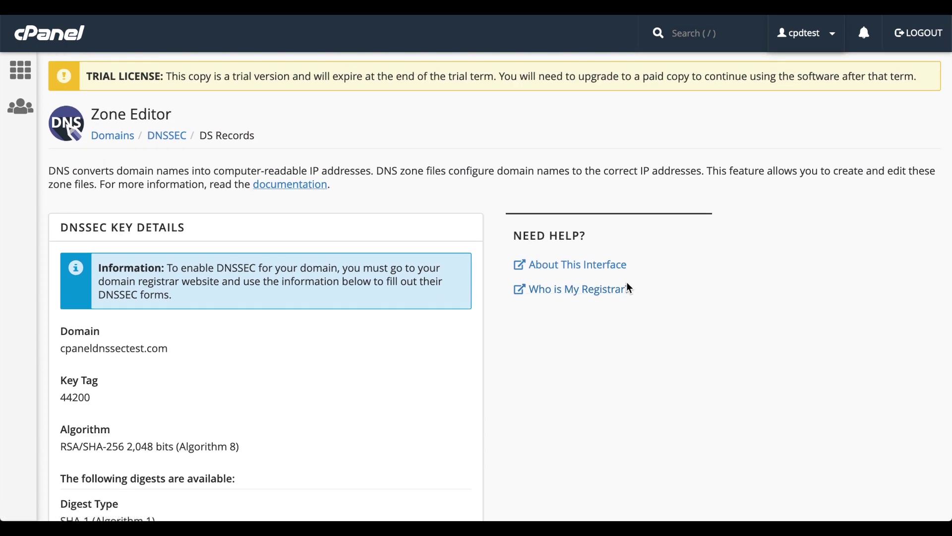
{"action": "left_click", "coordinate": [604, 295]}
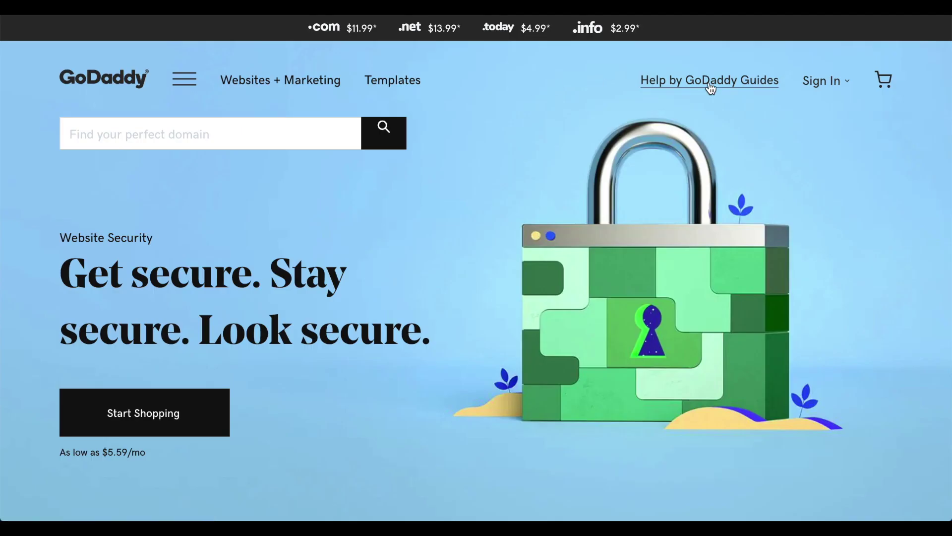
- Sign in to the GoDaddy account with the pasted password
{"action": "left_click", "coordinate": [811, 83]}
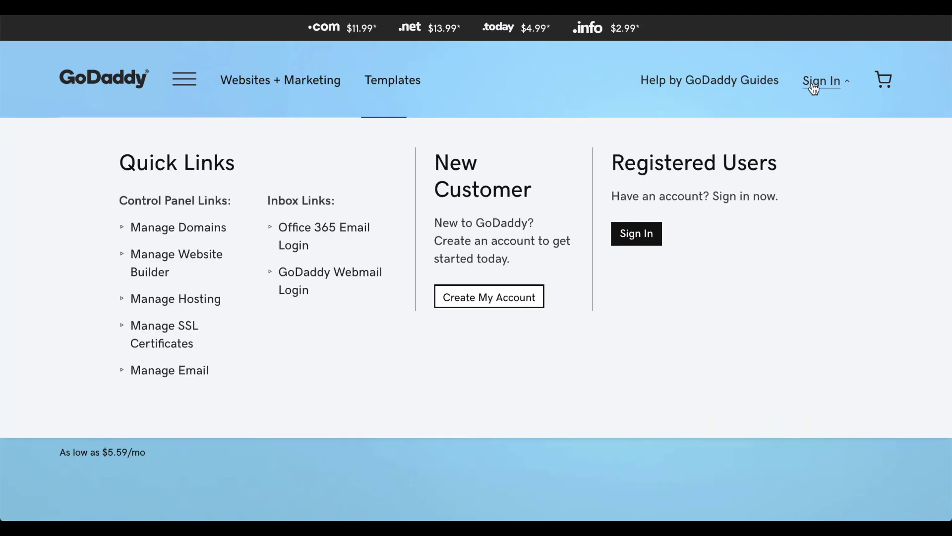
{"action": "left_click", "coordinate": [637, 233]}
{"action": "key", "text": "Tab"}
{"action": "key", "text": "ctrl+v"}
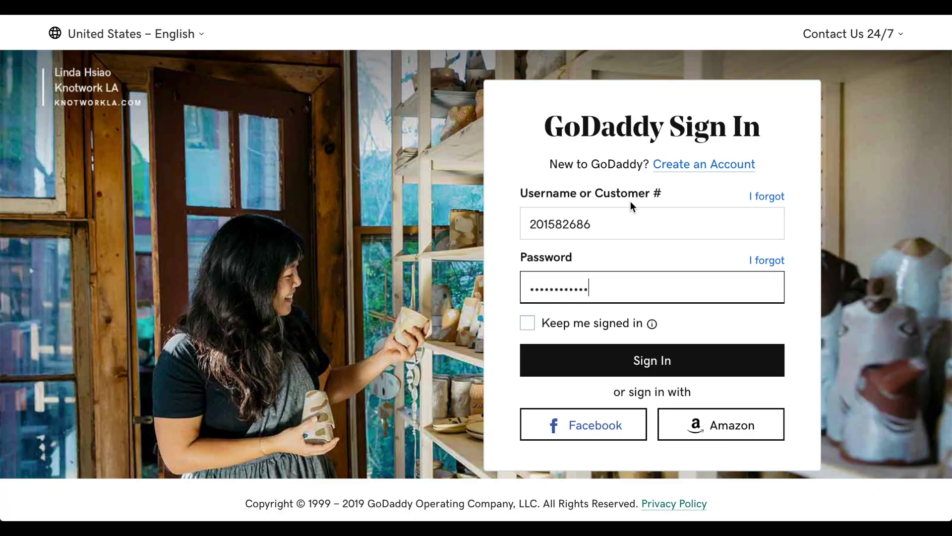
{"action": "left_click", "coordinate": [572, 364]}
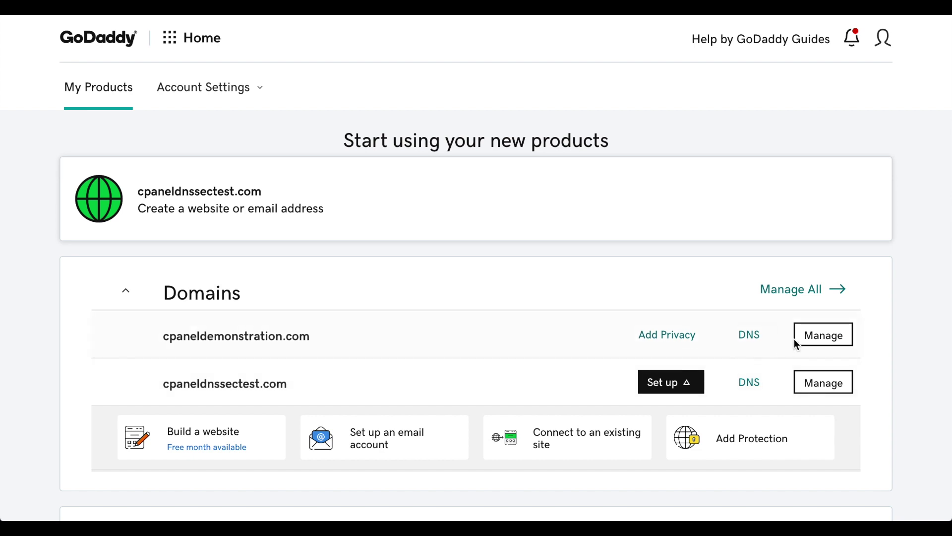
- Open DNS Management for cpaneldnssectest.com and scroll to Advanced Features
{"action": "left_click", "coordinate": [836, 386]}
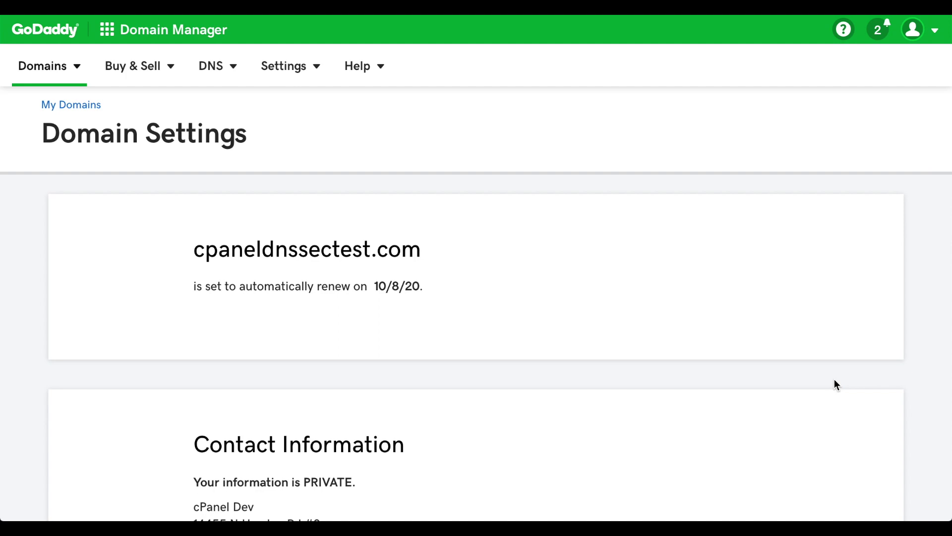
{"action": "scroll", "coordinate": [834, 385], "scroll_direction": "down", "scroll_amount": 15}
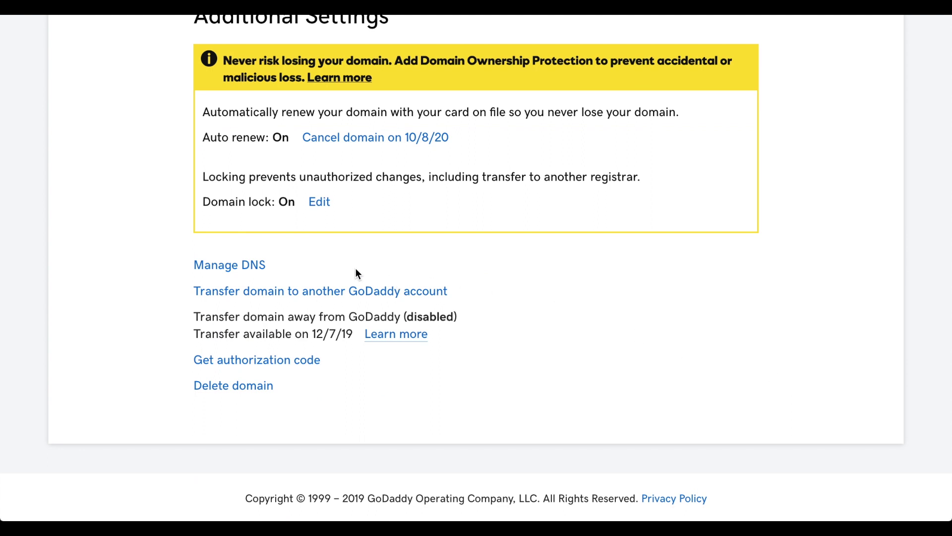
{"action": "left_click", "coordinate": [227, 266]}
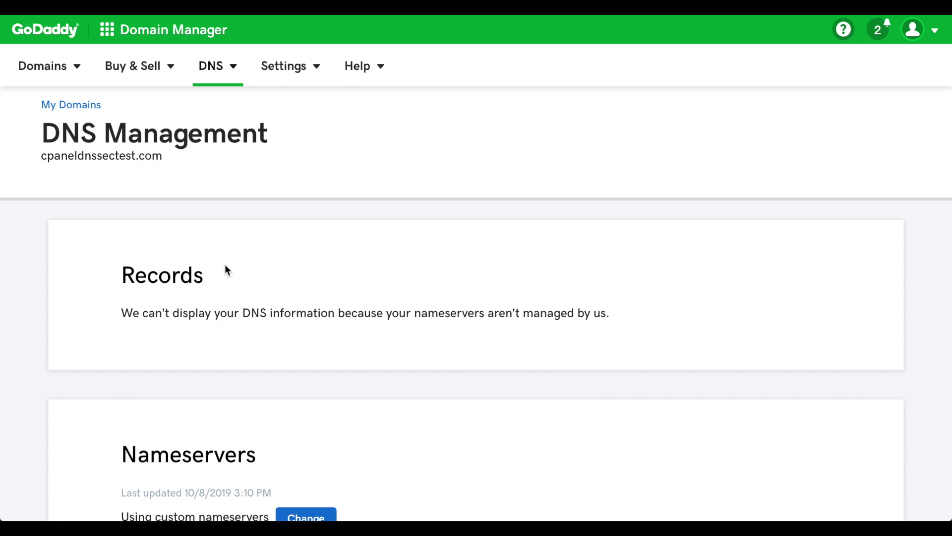
{"action": "scroll", "coordinate": [227, 269], "scroll_direction": "down", "scroll_amount": 10}
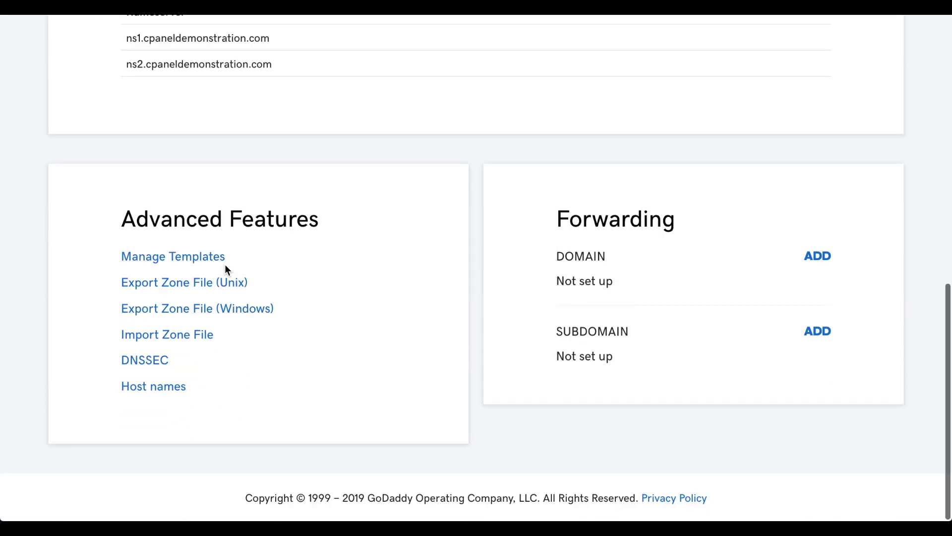
- Open the domain's DNSSEC DS Records page and start adding a new DS record
{"action": "left_click", "coordinate": [150, 366]}
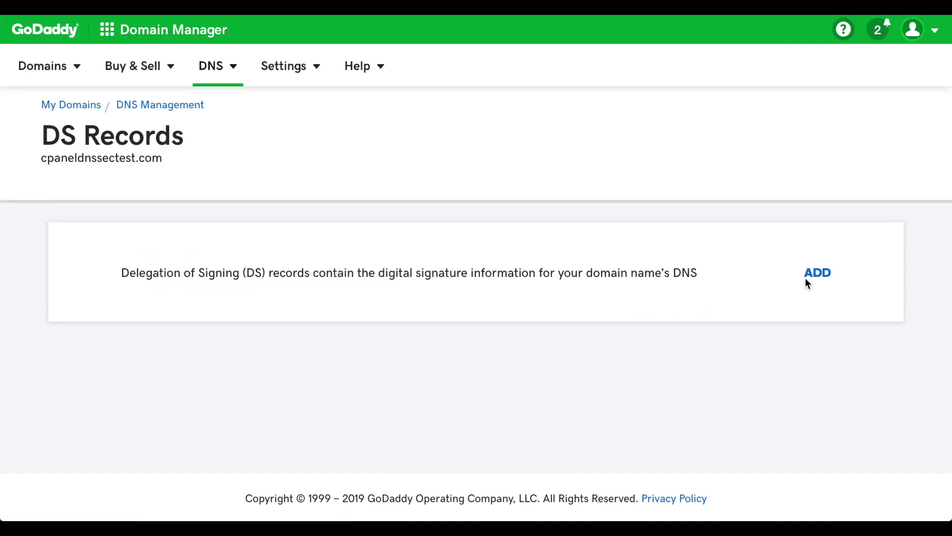
{"action": "left_click", "coordinate": [817, 273]}
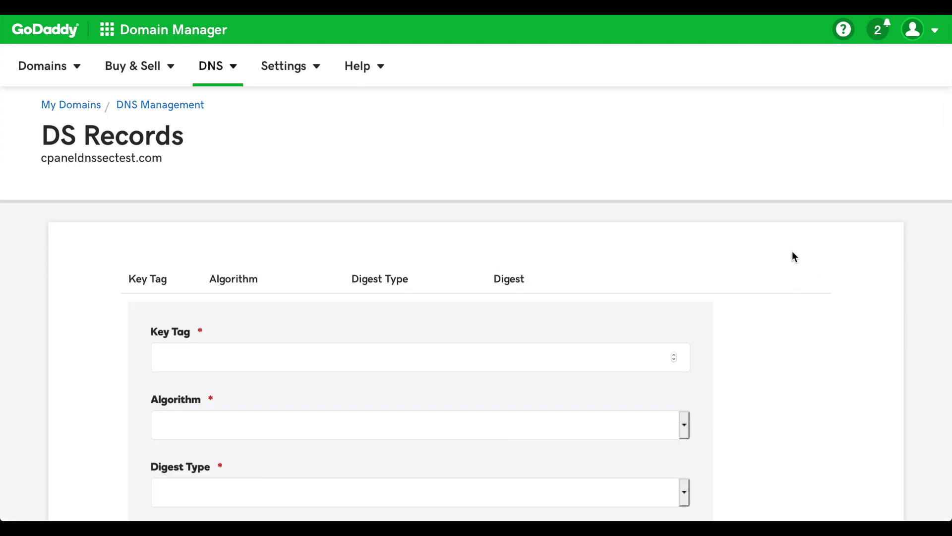
{"action": "scroll", "coordinate": [793, 250], "scroll_direction": "down", "scroll_amount": 4}
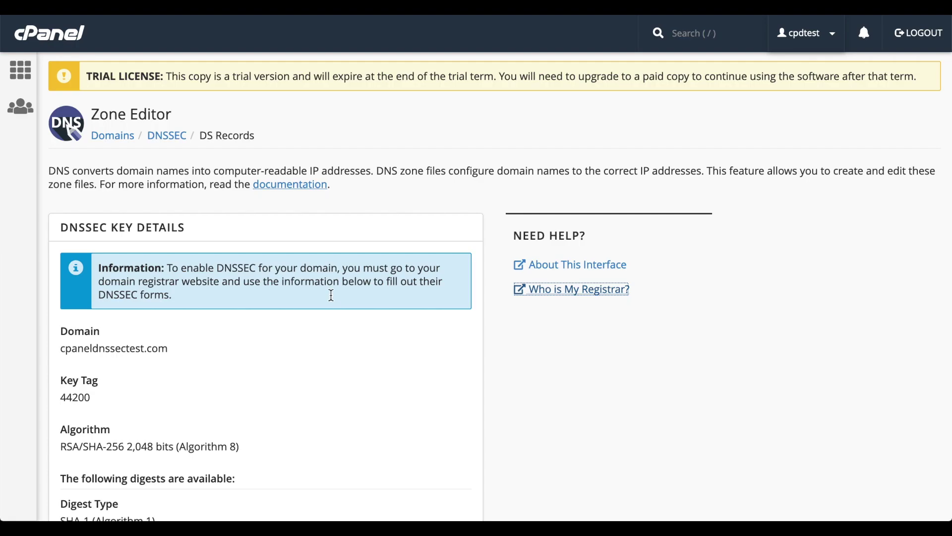
{"action": "scroll", "coordinate": [331, 302], "scroll_direction": "down", "scroll_amount": 4}
- Fill the GoDaddy DS record with key tag 44200 copied from cPanel and algorithm 8
{"action": "scroll", "coordinate": [333, 302], "scroll_direction": "down", "scroll_amount": 1}
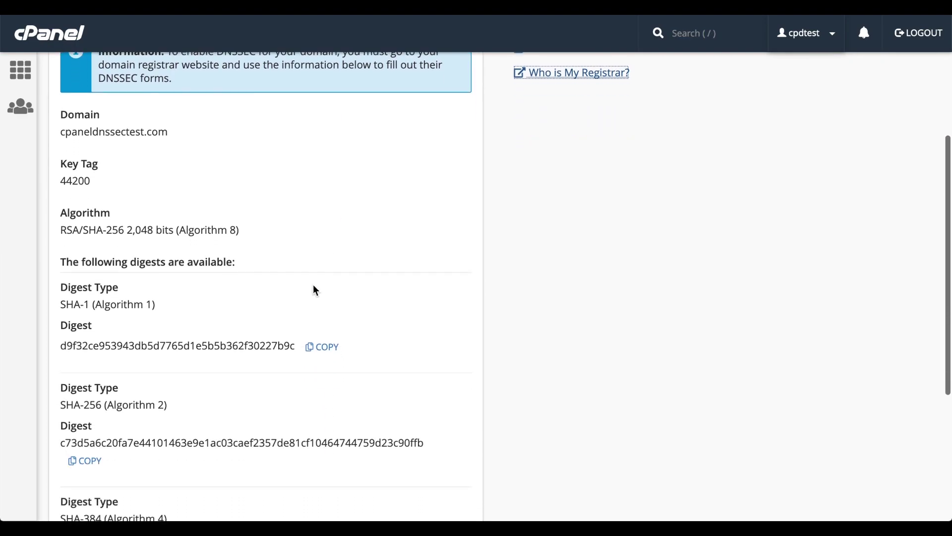
{"action": "double_click", "coordinate": [73, 180]}
{"action": "key", "text": "ctrl+c"}
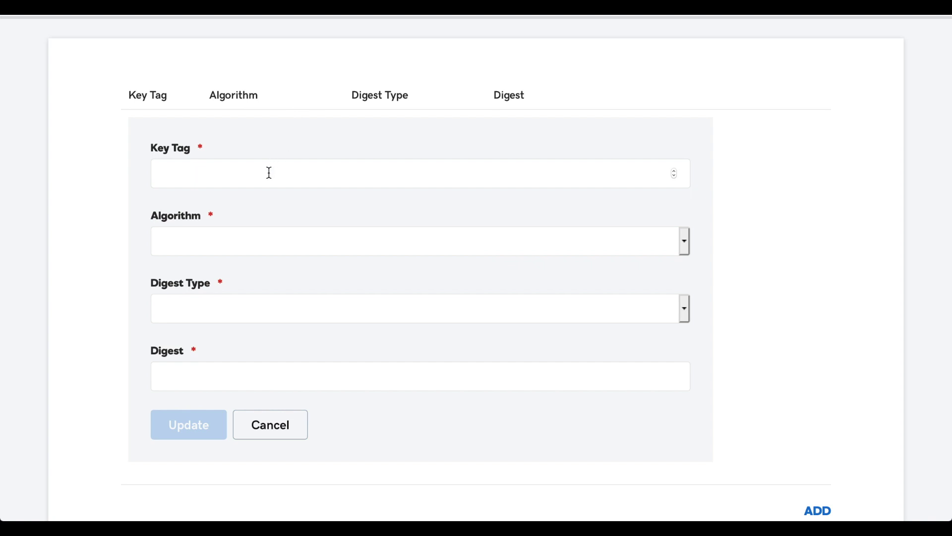
{"action": "left_click", "coordinate": [269, 173]}
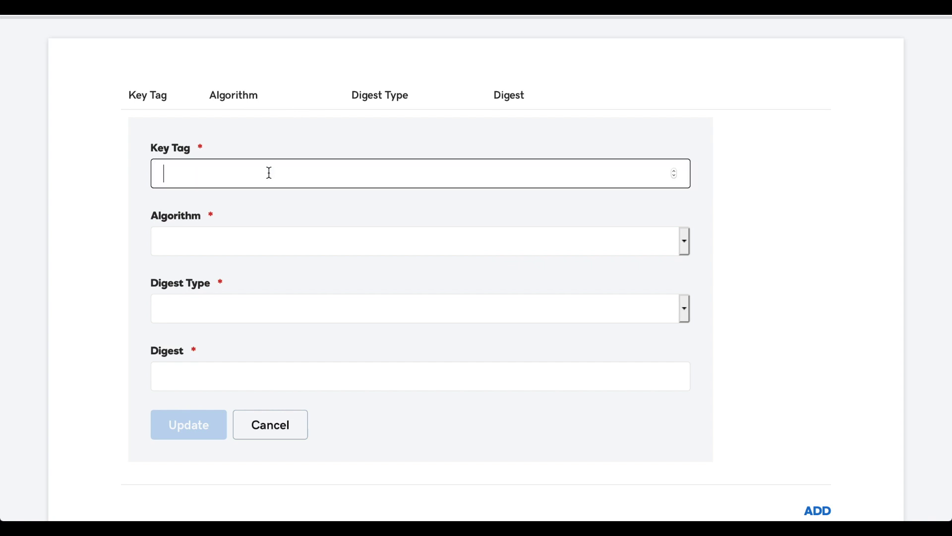
{"action": "key", "text": "ctrl+v"}
{"action": "key", "text": "alt+Tab"}
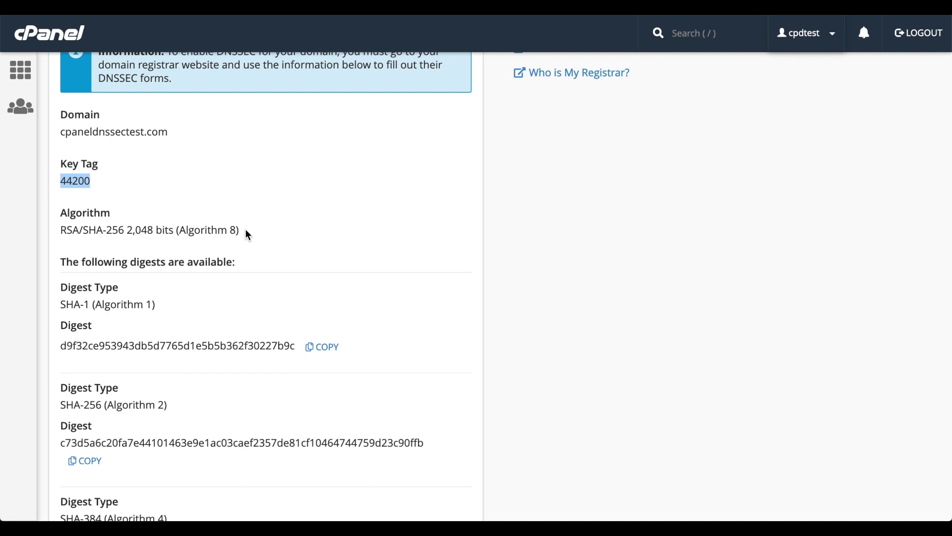
{"action": "key", "text": "alt+Tab"}
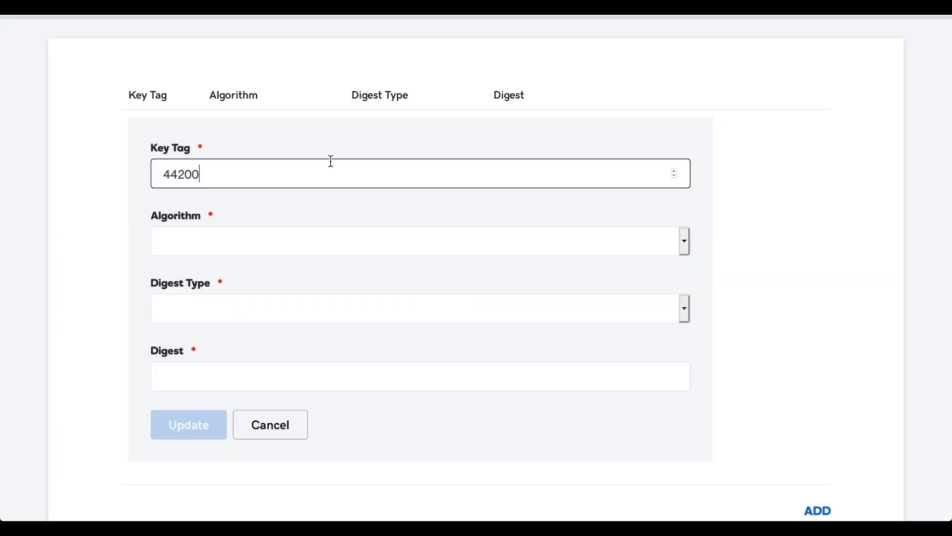
{"action": "left_click", "coordinate": [371, 240]}
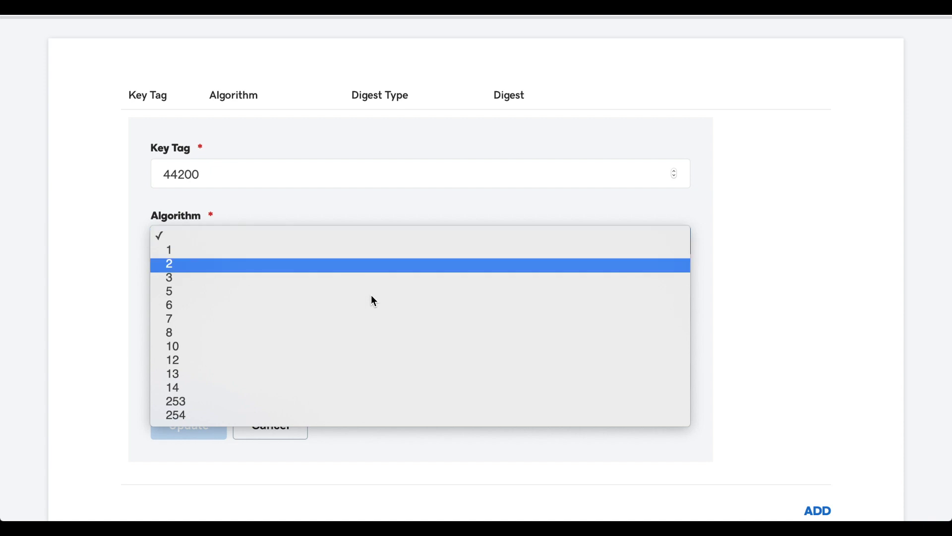
{"action": "left_click", "coordinate": [366, 335]}
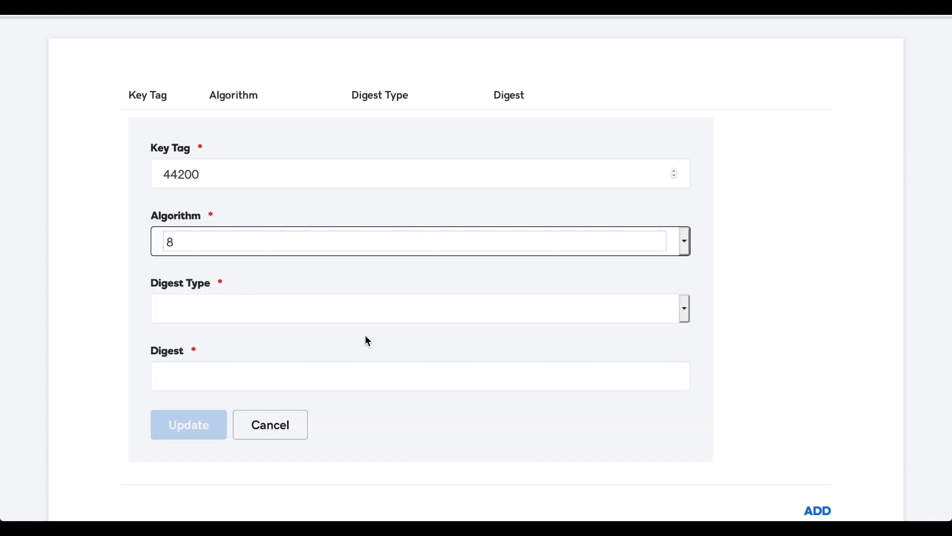
{"action": "left_click", "coordinate": [752, 250]}
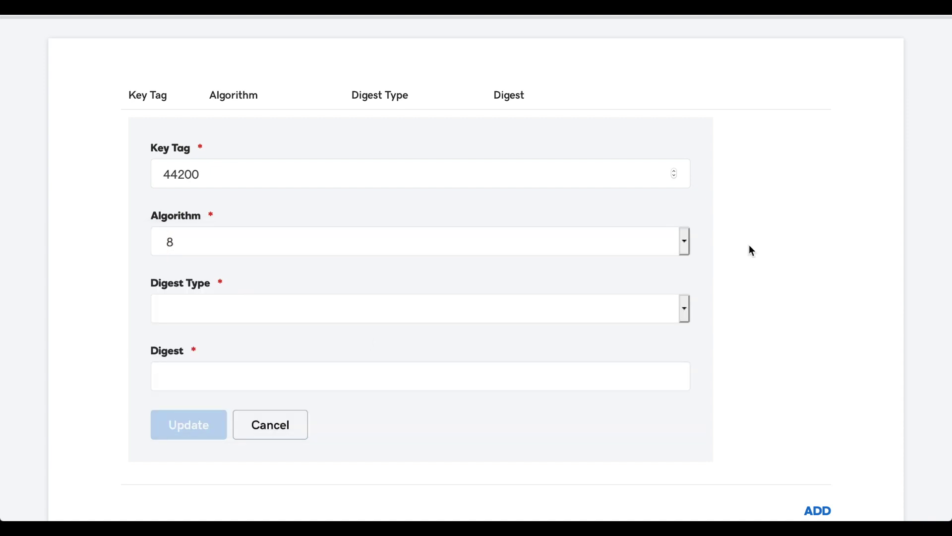
- Set digest type 2, paste cPanel's SHA-256 digest, and save the DS record
{"action": "left_click", "coordinate": [685, 310]}
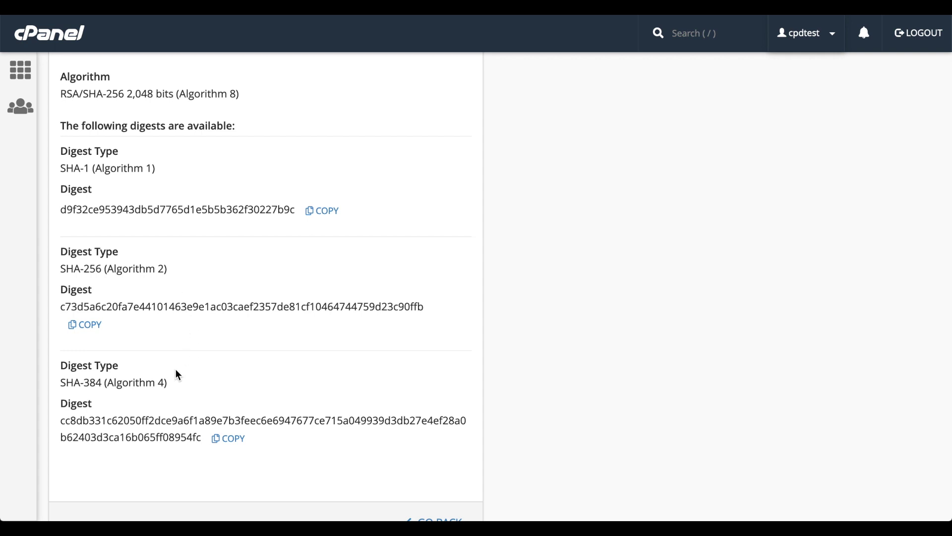
{"action": "double_click", "coordinate": [167, 306]}
{"action": "key", "text": "ctrl+c"}
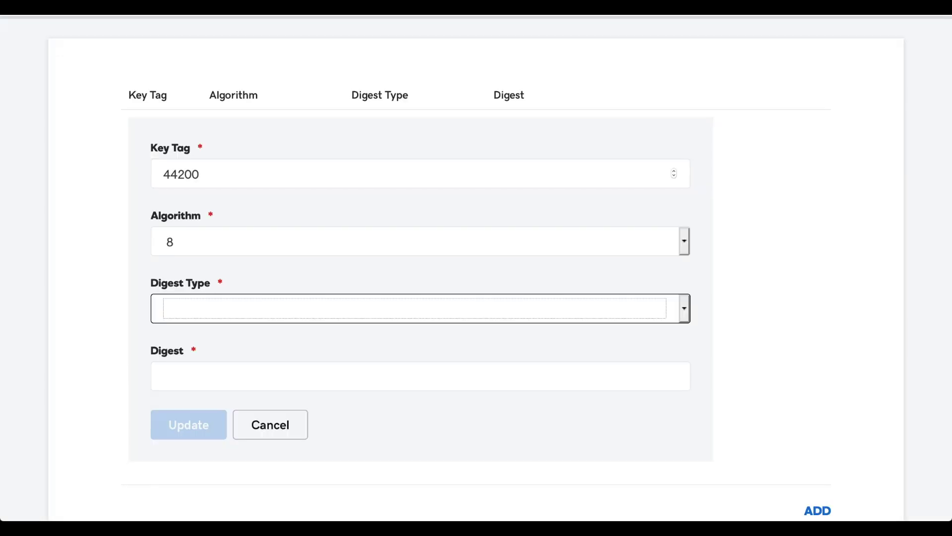
{"action": "left_click", "coordinate": [617, 303]}
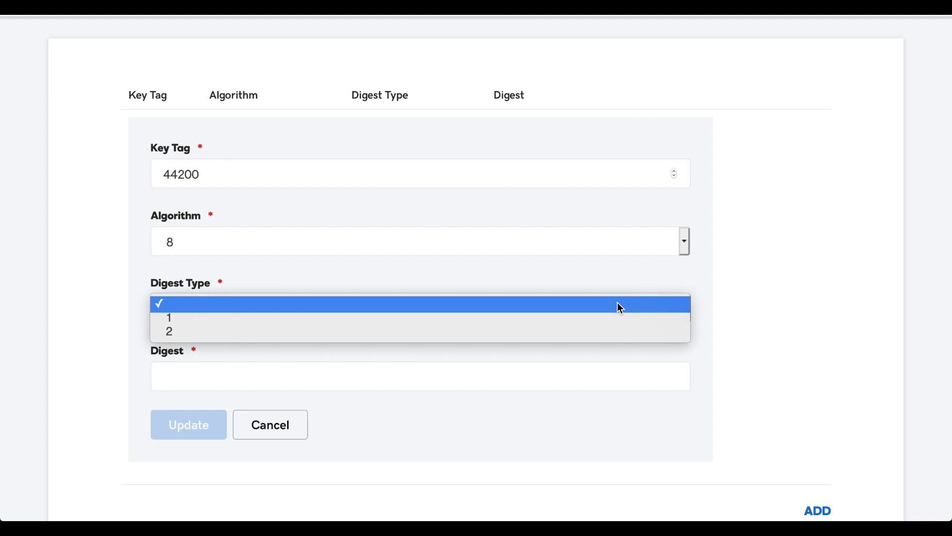
{"action": "left_click", "coordinate": [611, 339]}
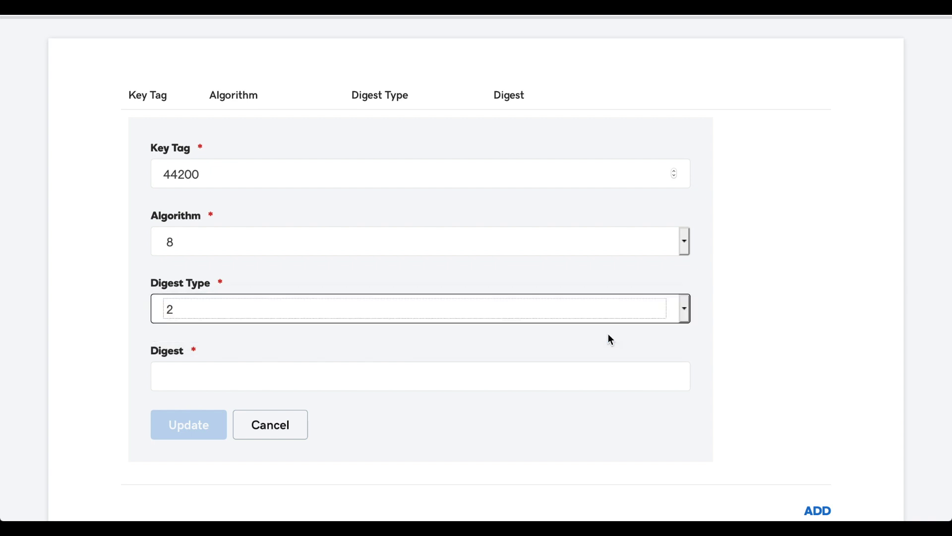
{"action": "left_click", "coordinate": [579, 378]}
{"action": "key", "text": "ctrl+v"}
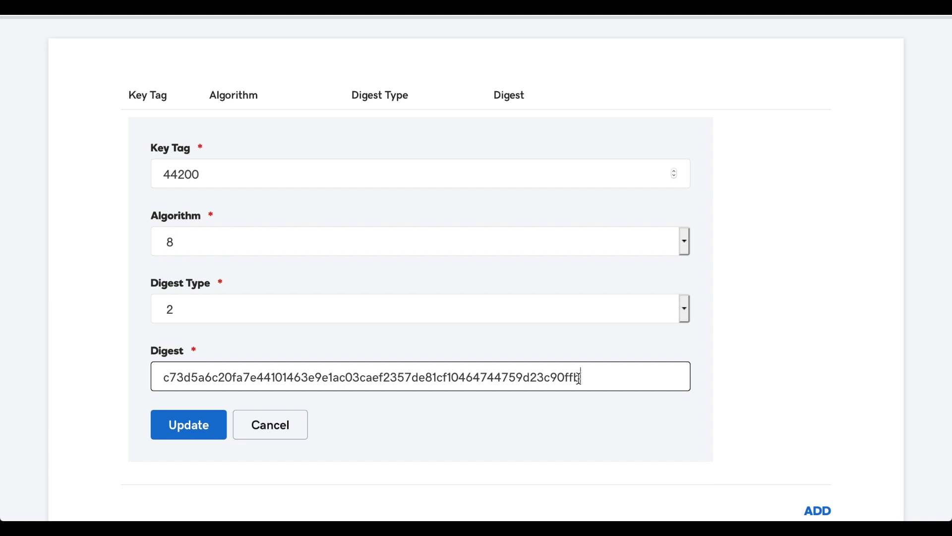
{"action": "left_click", "coordinate": [203, 429]}
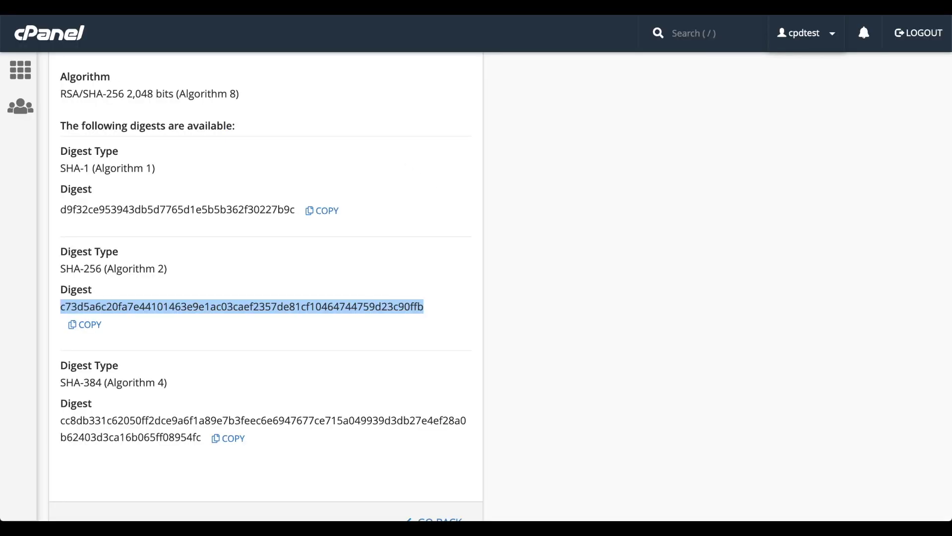
- Return to the DNSSEC keys list showing active KSK 44200 and ZSK 37149
{"action": "scroll", "coordinate": [295, 147], "scroll_direction": "down", "scroll_amount": 2}
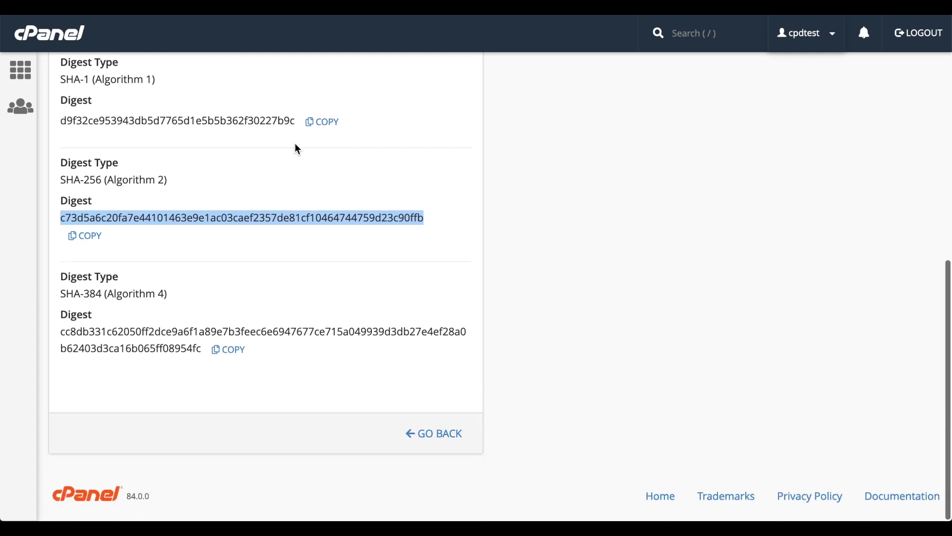
{"action": "left_click", "coordinate": [438, 436]}
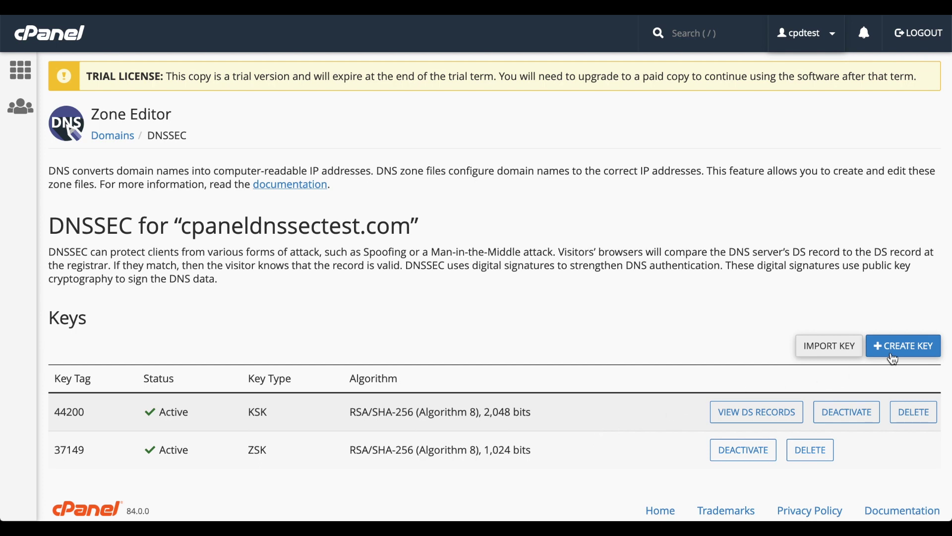
- Create a custom active Simple (CSK) key using ECDSA Curve P-384 with SHA-384 (Algorithm 14)
{"action": "left_click", "coordinate": [911, 350]}
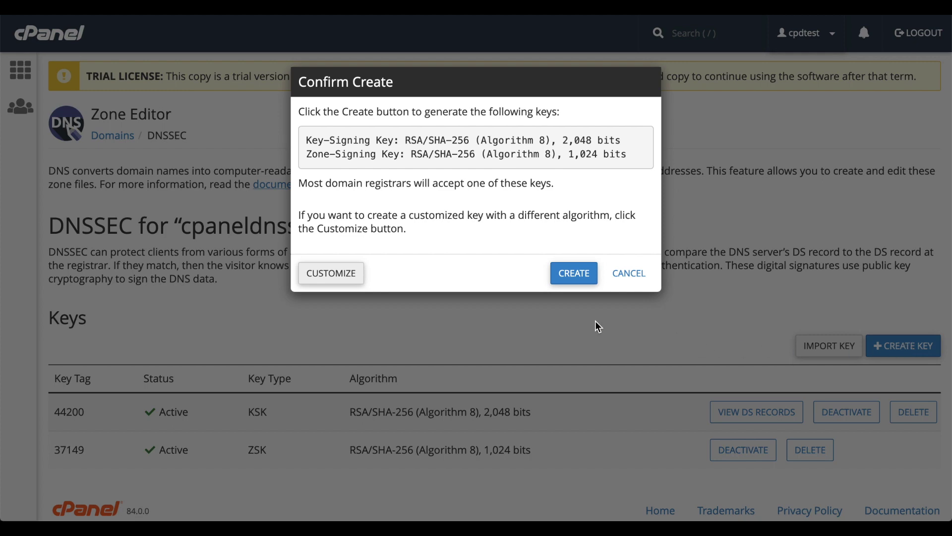
{"action": "left_click", "coordinate": [350, 277]}
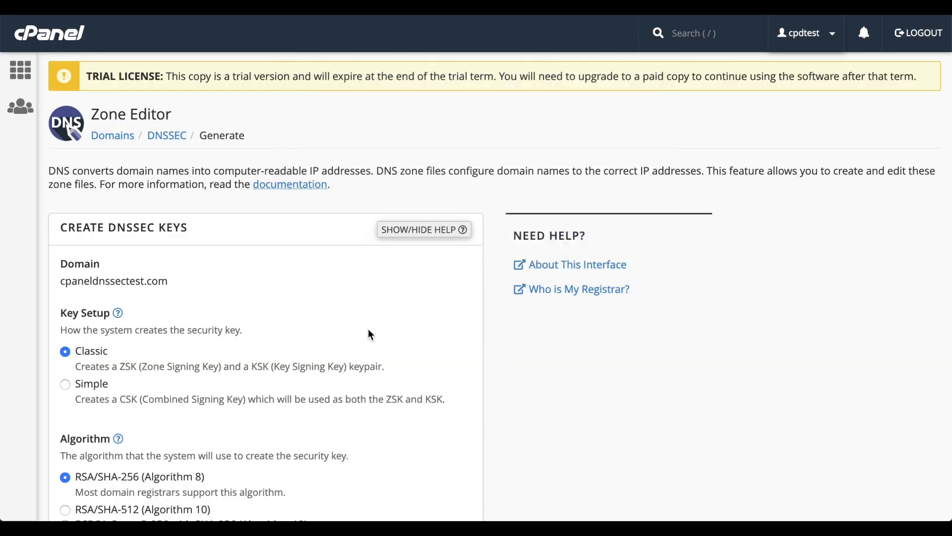
{"action": "scroll", "coordinate": [371, 335], "scroll_direction": "down", "scroll_amount": 3}
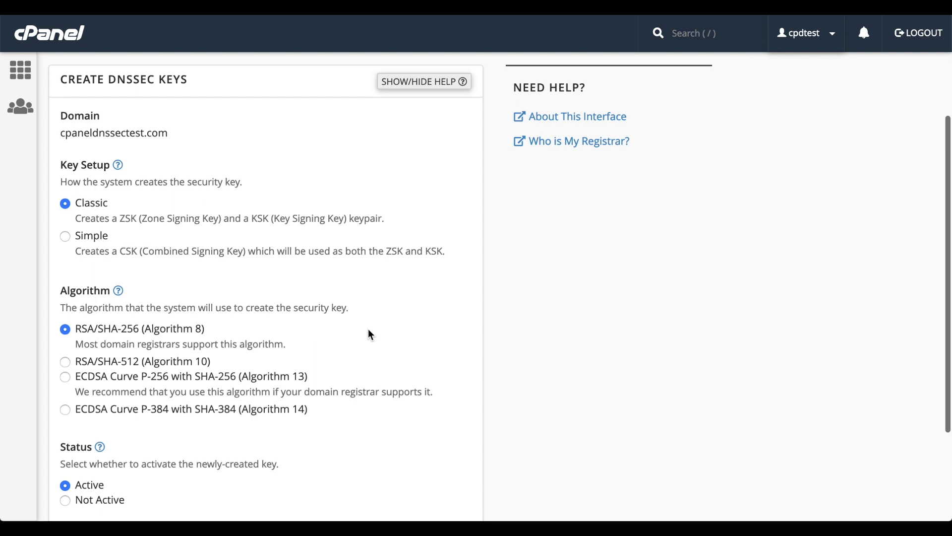
{"action": "left_click", "coordinate": [66, 237]}
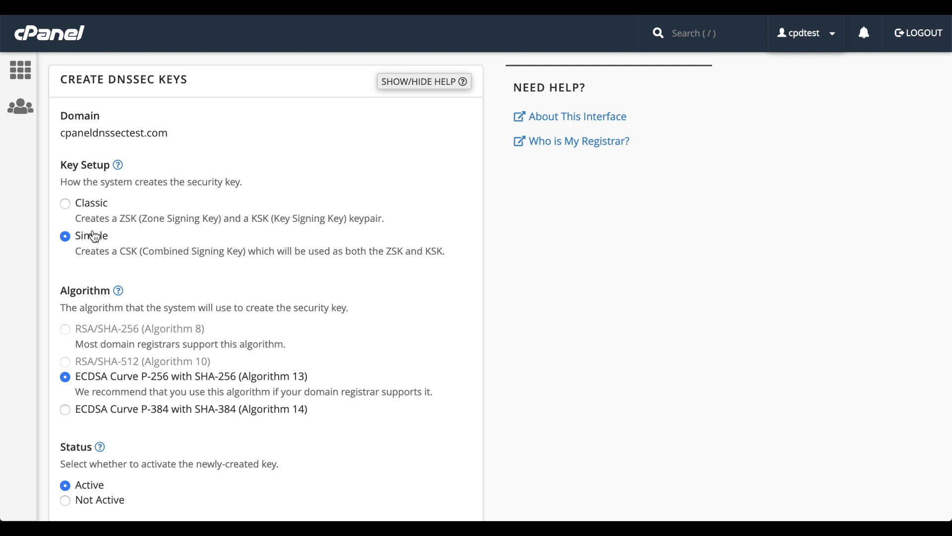
{"action": "left_click", "coordinate": [65, 412]}
{"action": "scroll", "coordinate": [338, 417], "scroll_direction": "down", "scroll_amount": 3}
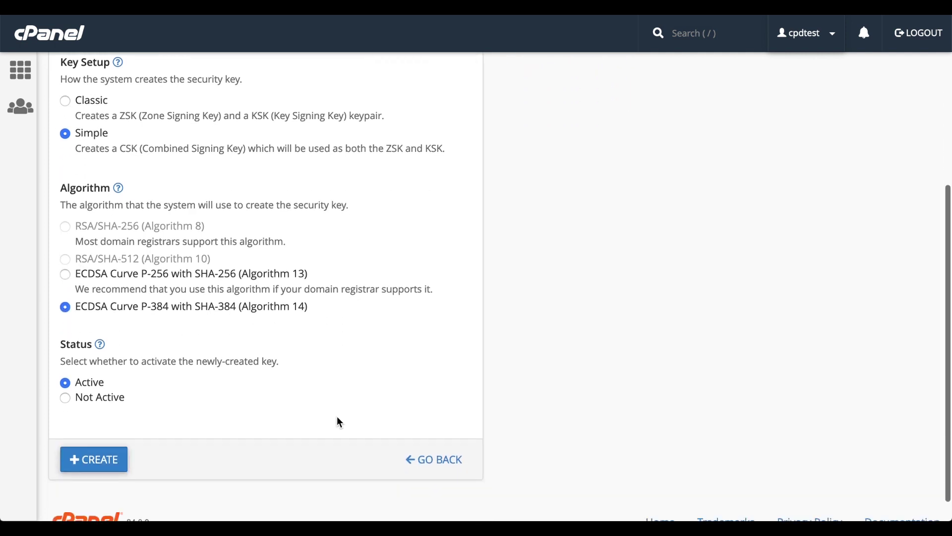
{"action": "left_click", "coordinate": [115, 467]}
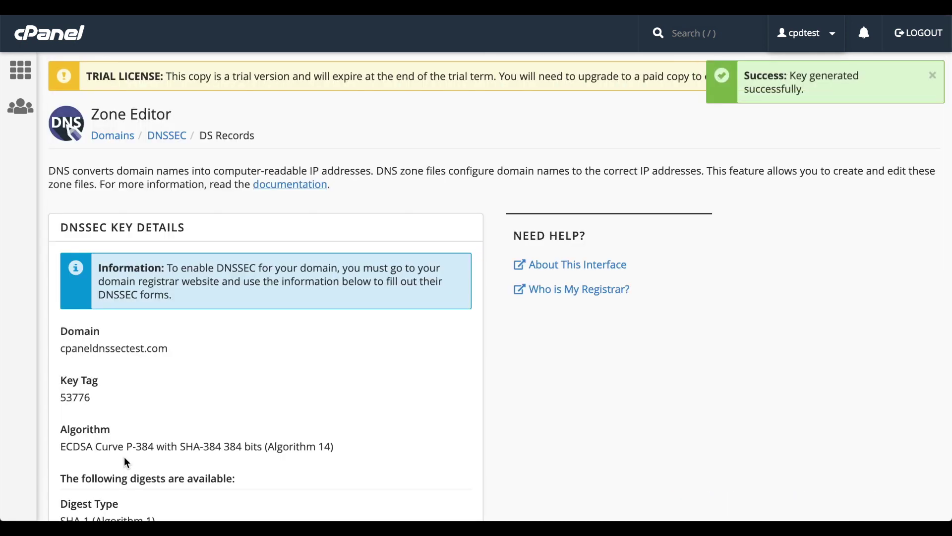
- Review key 53776's DS records and return to the list of three active keys
{"action": "scroll", "coordinate": [411, 395], "scroll_direction": "down", "scroll_amount": 4}
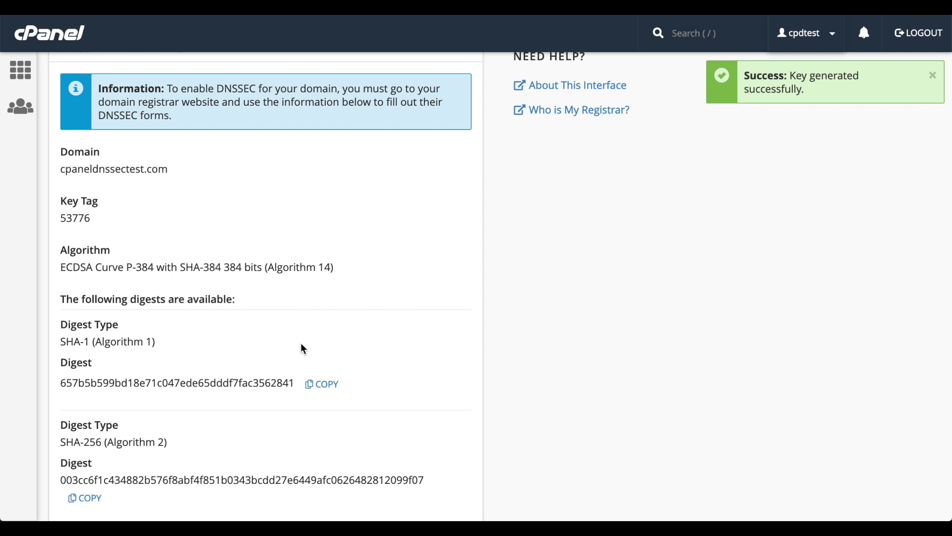
{"action": "scroll", "coordinate": [296, 348], "scroll_direction": "down", "scroll_amount": 5}
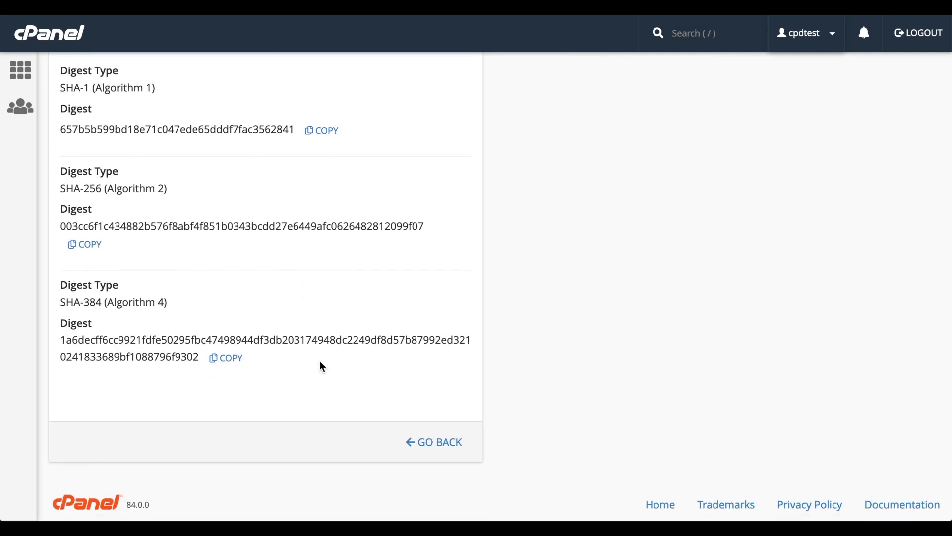
{"action": "left_click", "coordinate": [425, 445]}
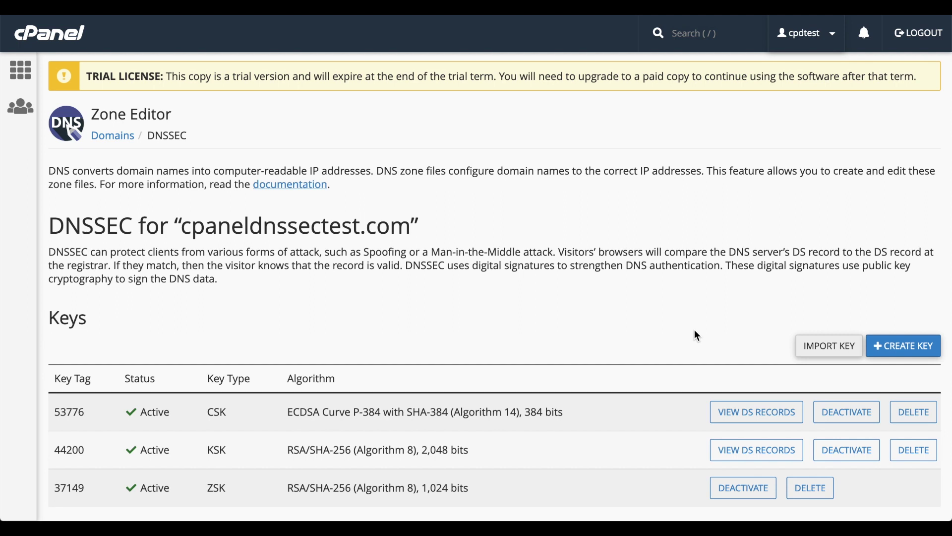
{"action": "left_click", "coordinate": [823, 347]}
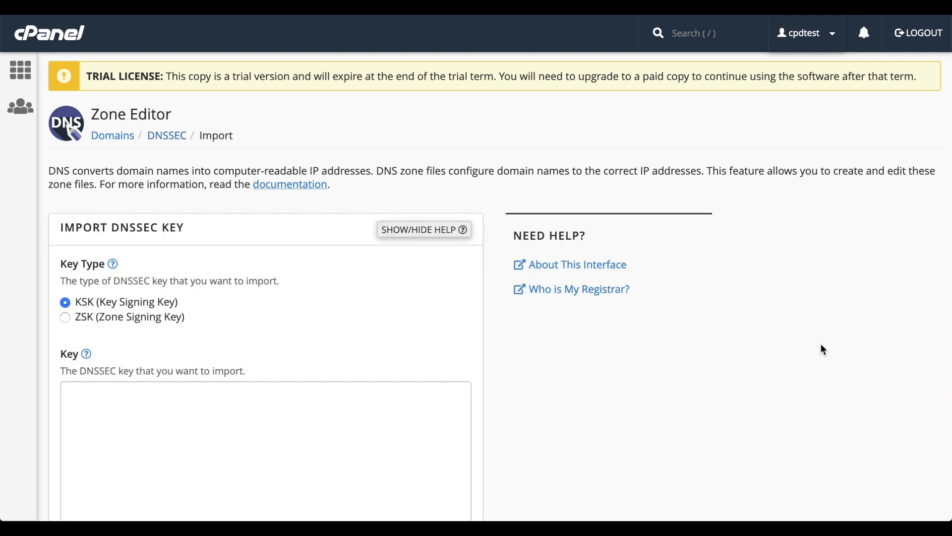
{"action": "scroll", "coordinate": [500, 343], "scroll_direction": "down", "scroll_amount": 3}
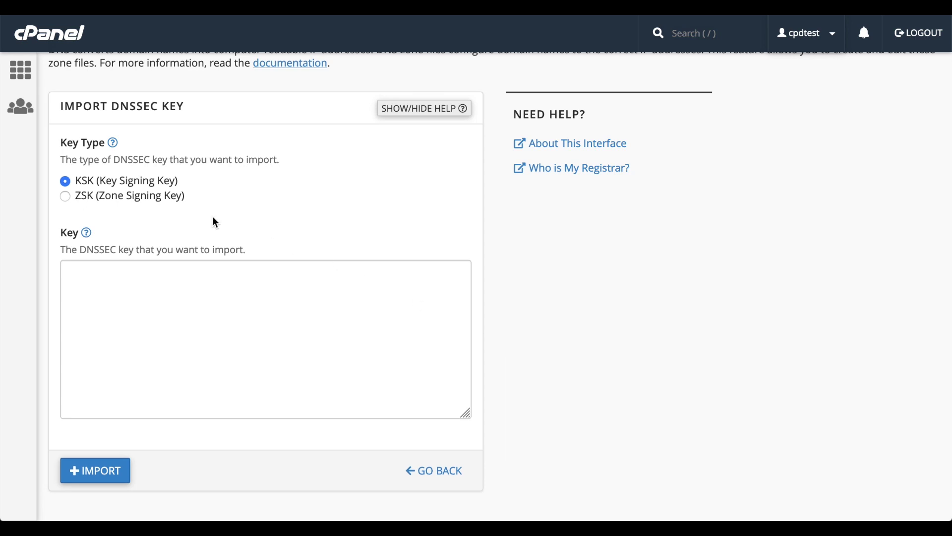
{"action": "left_click", "coordinate": [132, 200]}
{"action": "left_click", "coordinate": [116, 186]}
{"action": "left_click", "coordinate": [143, 299]}
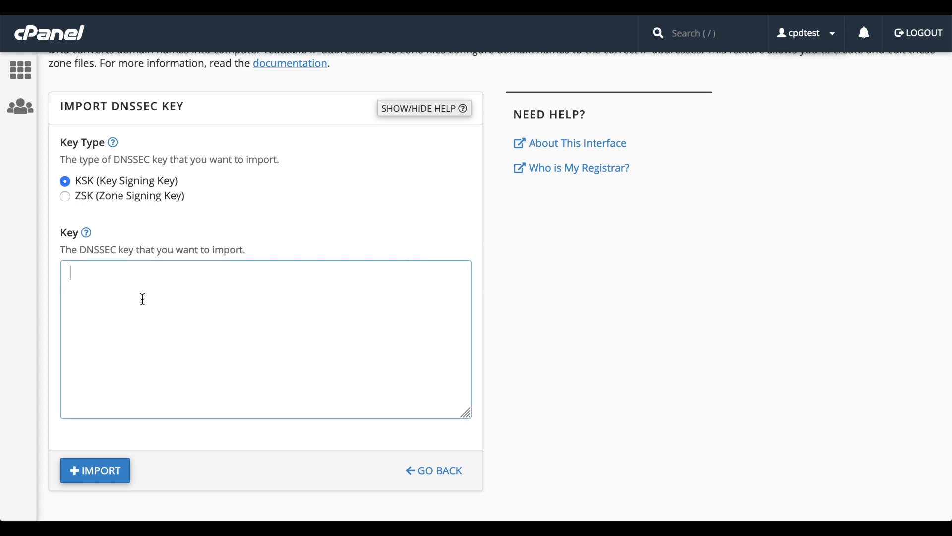
{"action": "type", "text": "Paste the key contents in he"}
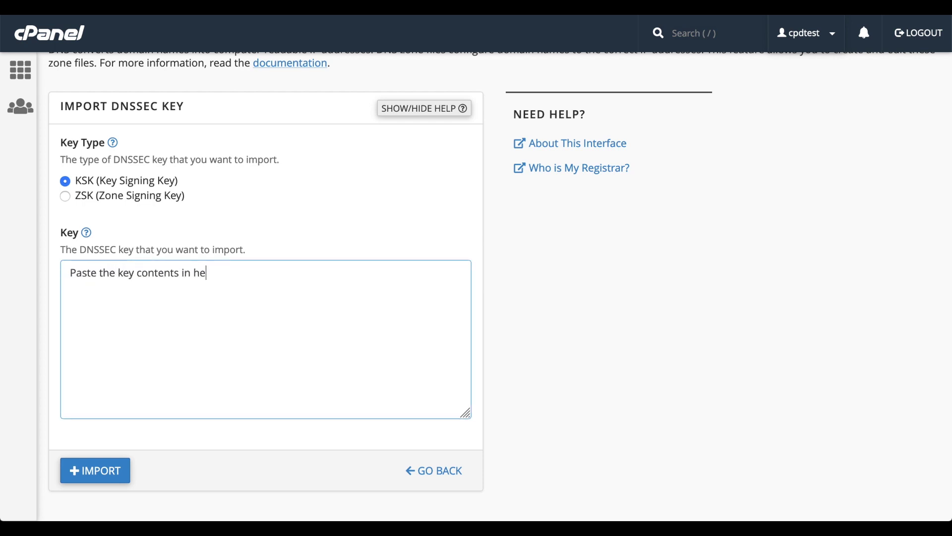
{"action": "type", "text": "re."}
{"action": "left_click", "coordinate": [436, 472]}
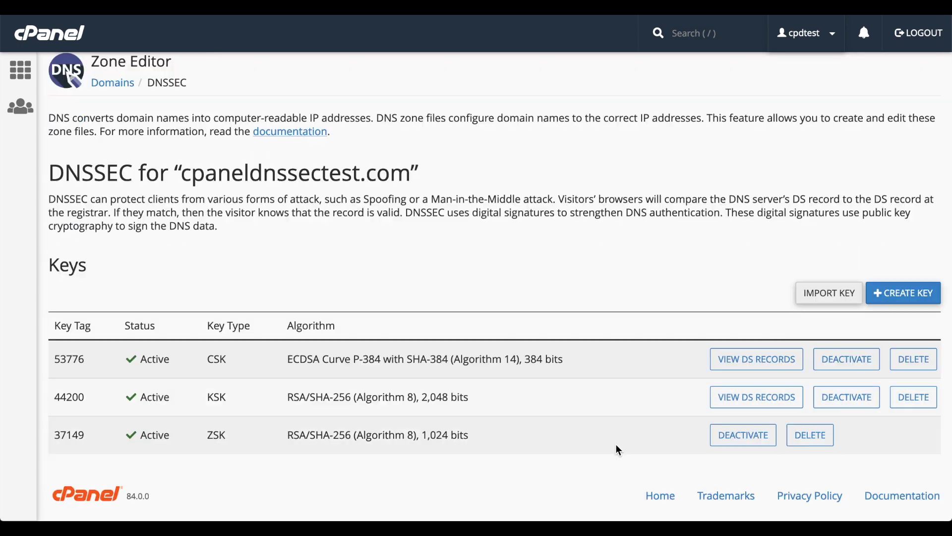
{"action": "left_click", "coordinate": [742, 366]}
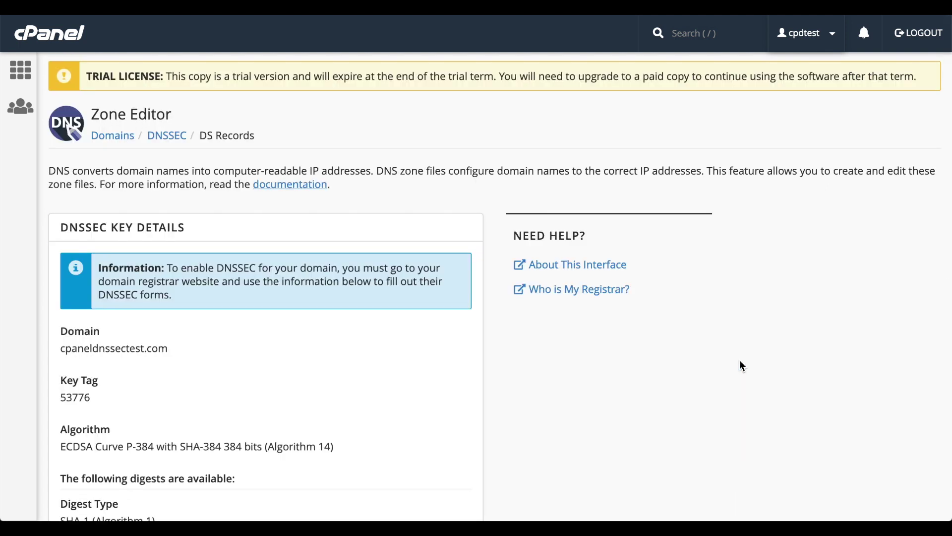
{"action": "scroll", "coordinate": [743, 366], "scroll_direction": "down", "scroll_amount": 4}
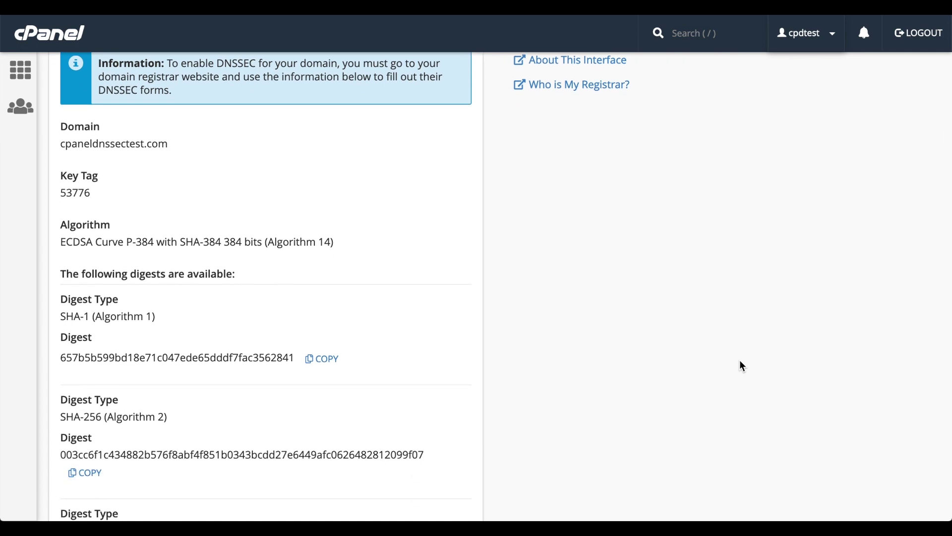
{"action": "scroll", "coordinate": [743, 367], "scroll_direction": "down", "scroll_amount": 4}
{"action": "scroll", "coordinate": [741, 362], "scroll_direction": "up", "scroll_amount": 8}
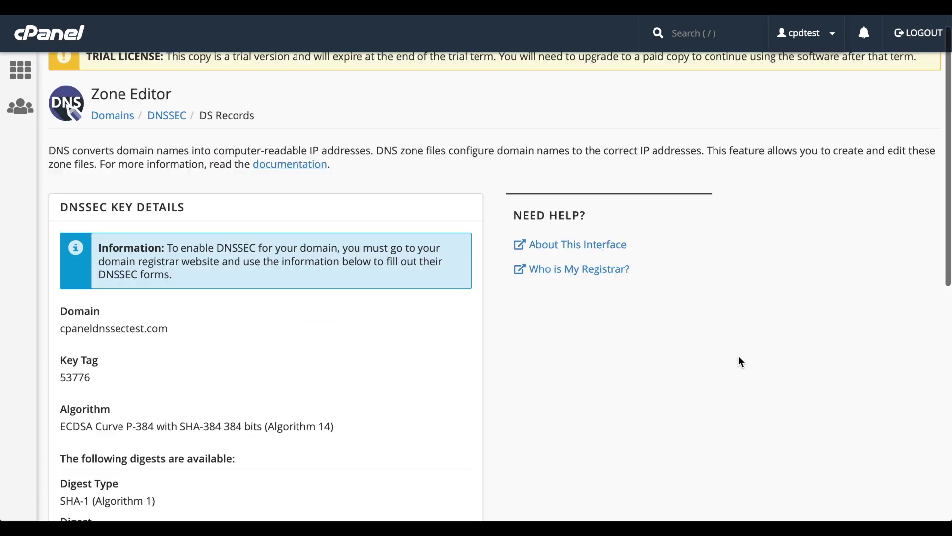
{"action": "scroll", "coordinate": [461, 384], "scroll_direction": "down", "scroll_amount": 9}
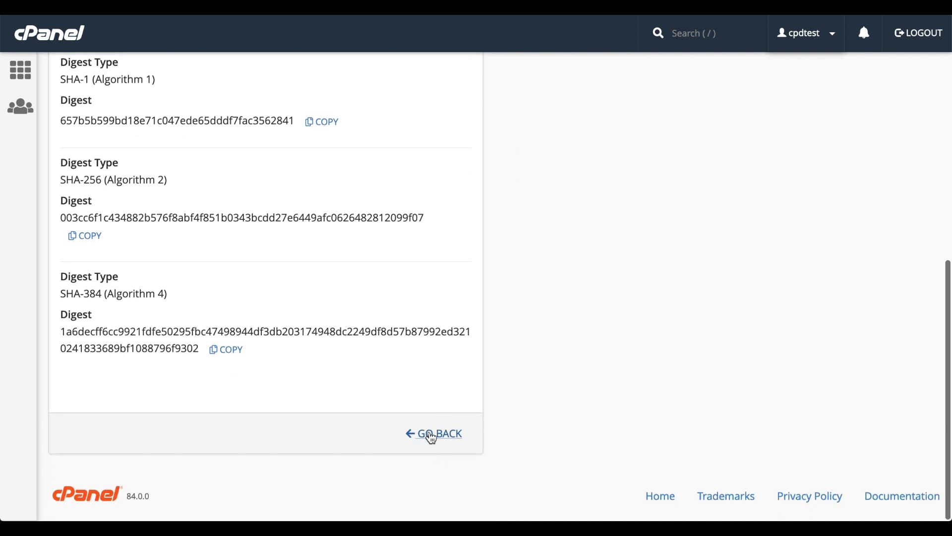
{"action": "left_click", "coordinate": [429, 438]}
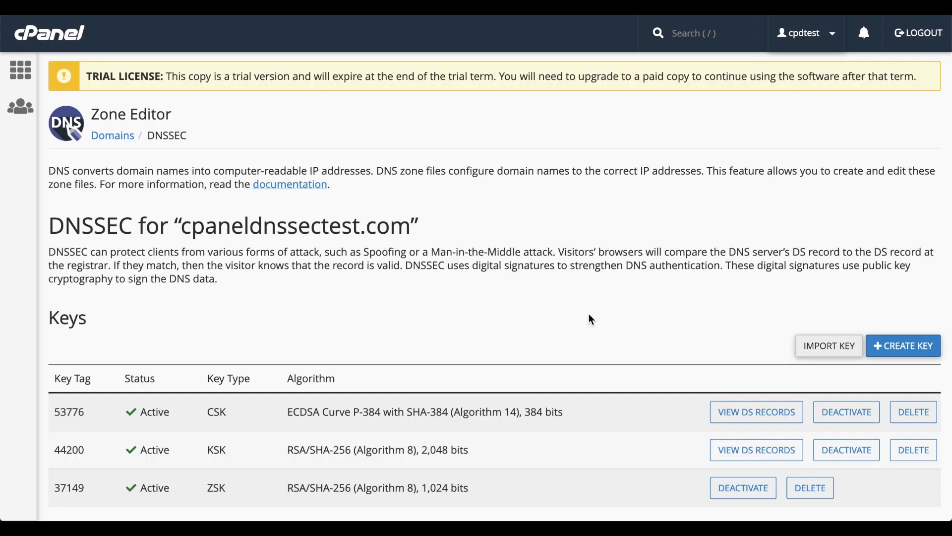
- Deactivate key 53776, reactivate it, then delete it, confirming each prompt
{"action": "left_click", "coordinate": [850, 411]}
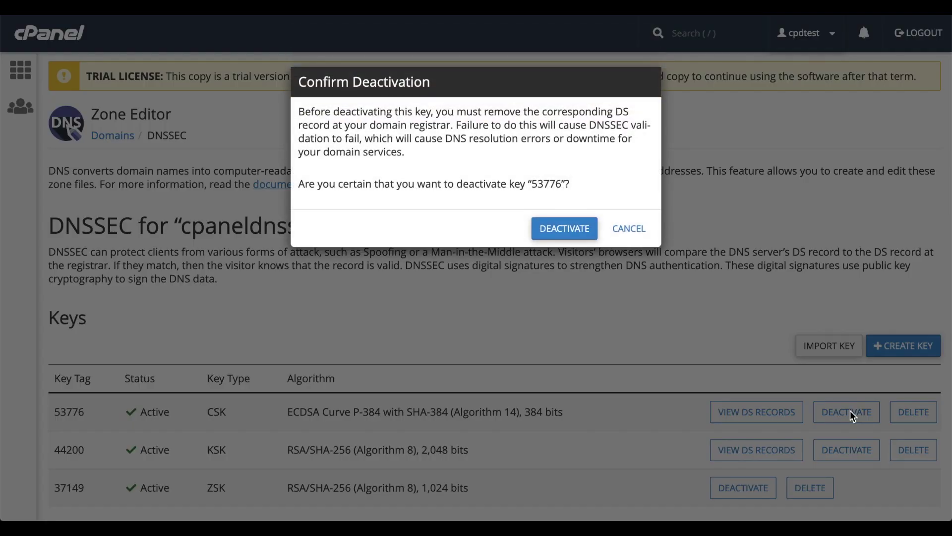
{"action": "left_click", "coordinate": [569, 235]}
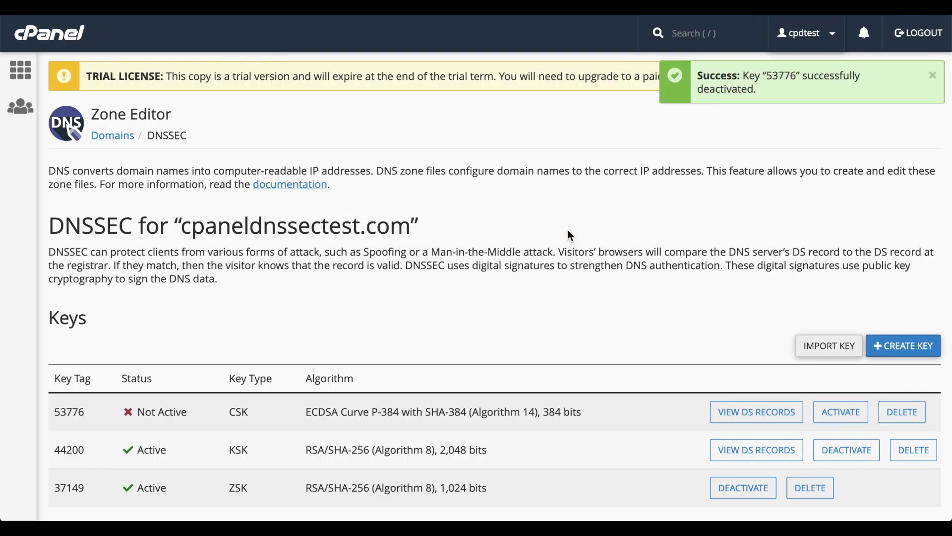
{"action": "left_click", "coordinate": [849, 413]}
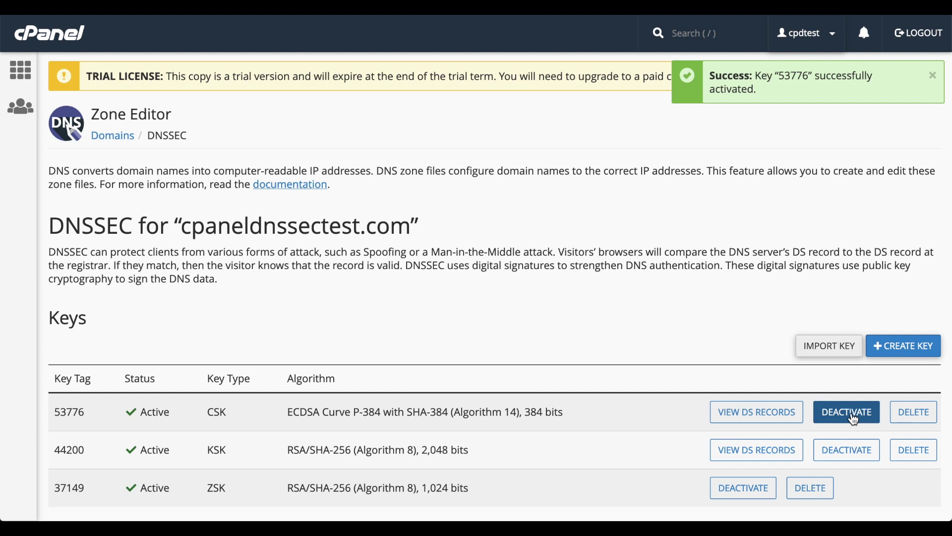
{"action": "left_click", "coordinate": [919, 411]}
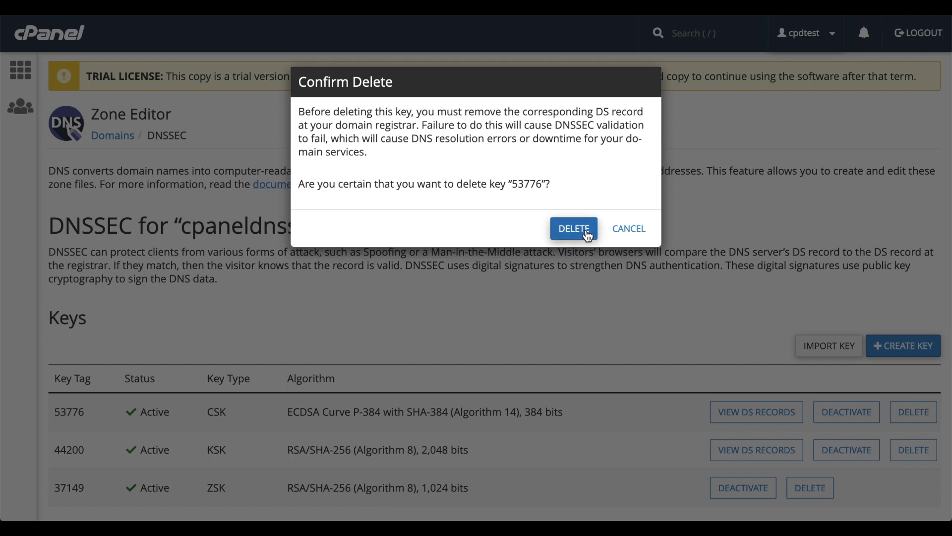
{"action": "left_click", "coordinate": [575, 229]}
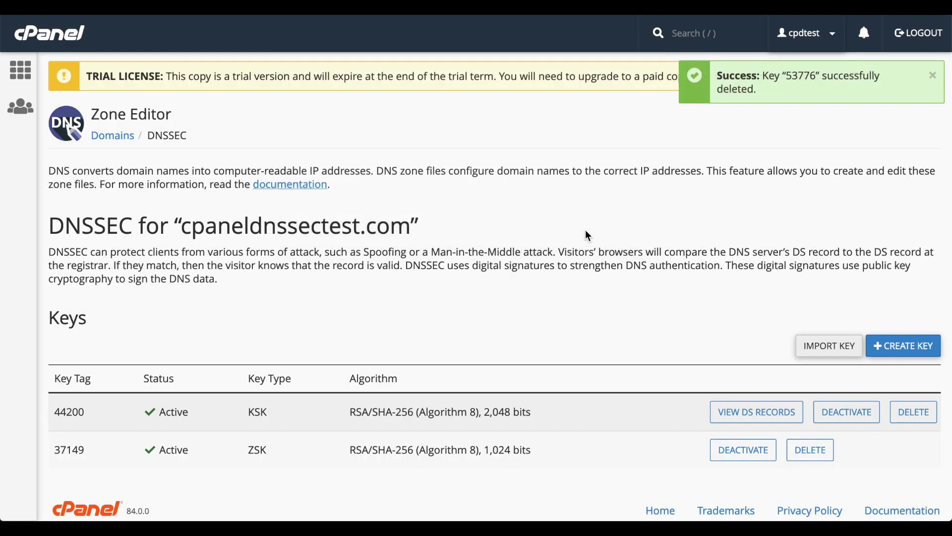